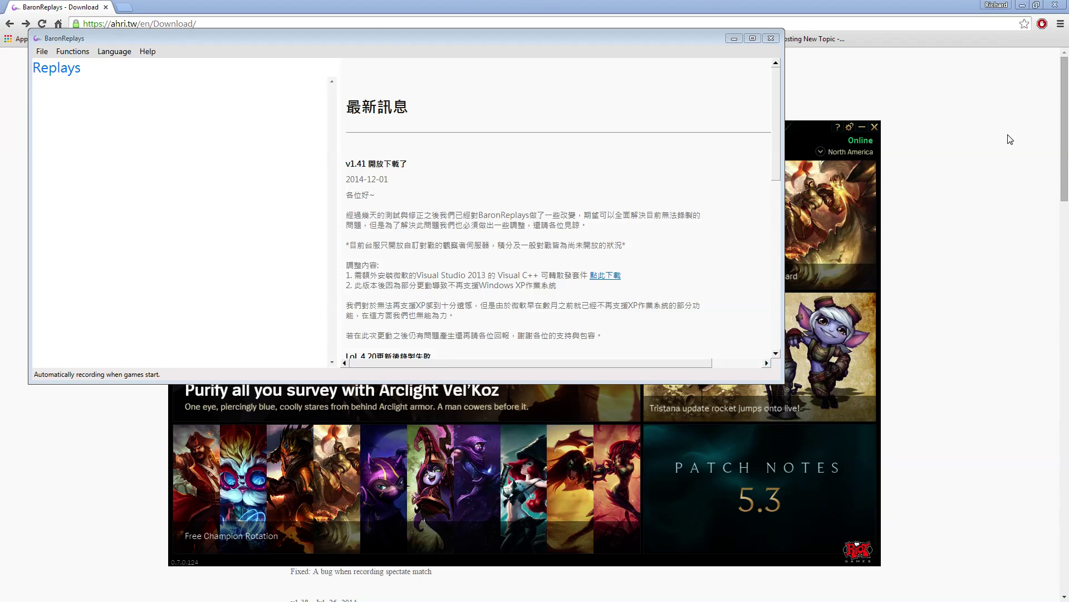
# Step: Bring the League of Legends client forward, then close it and BaronReplays
pyautogui.click(805, 125)
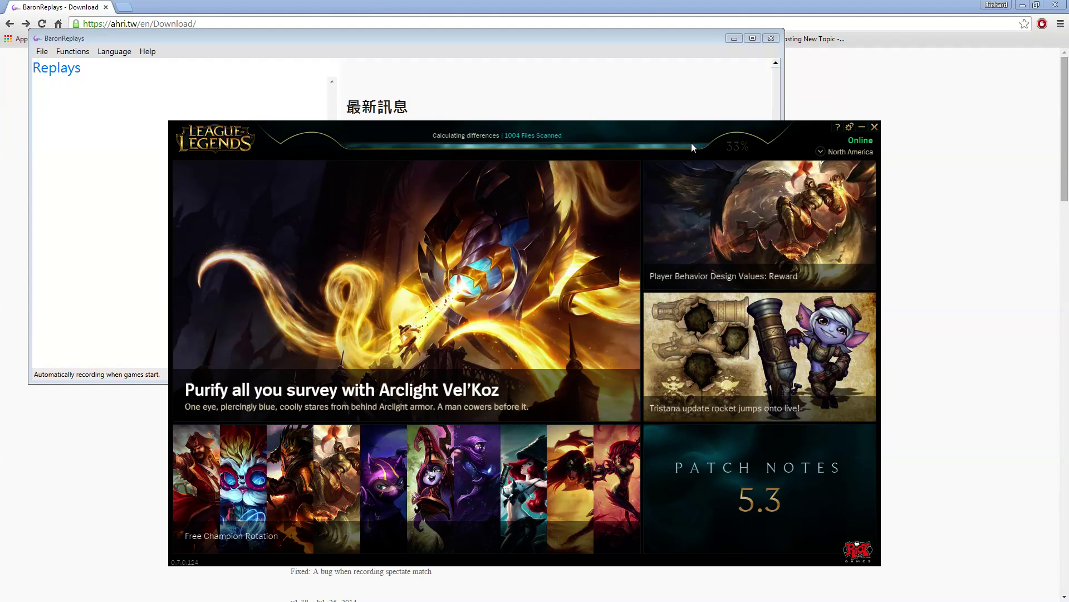
pyautogui.click(502, 7)
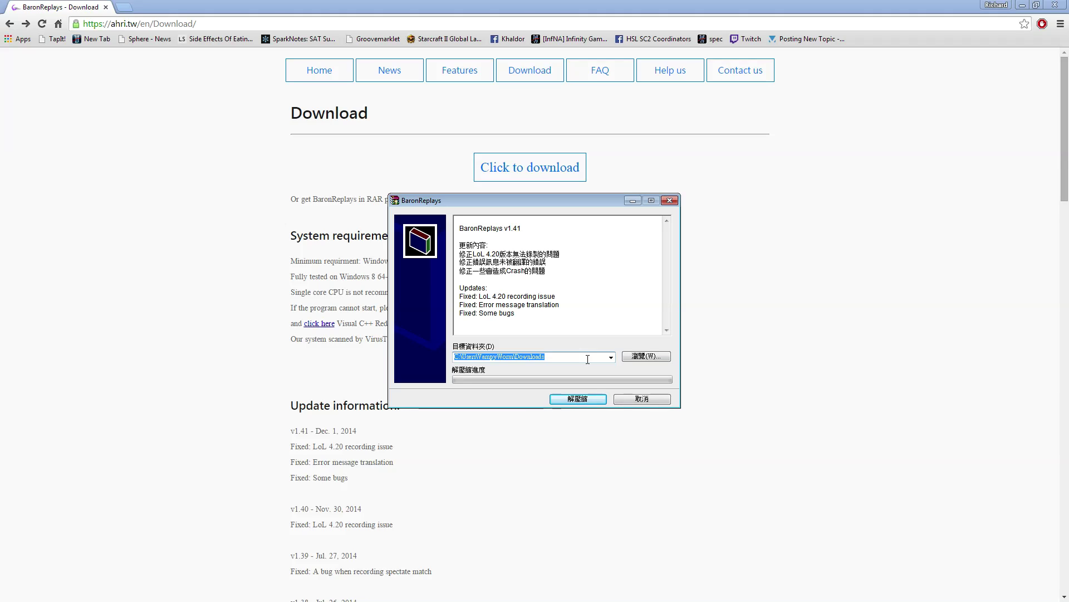
# Step: Browse under Computer and set the user's home folder as the extraction destination
pyautogui.click(638, 358)
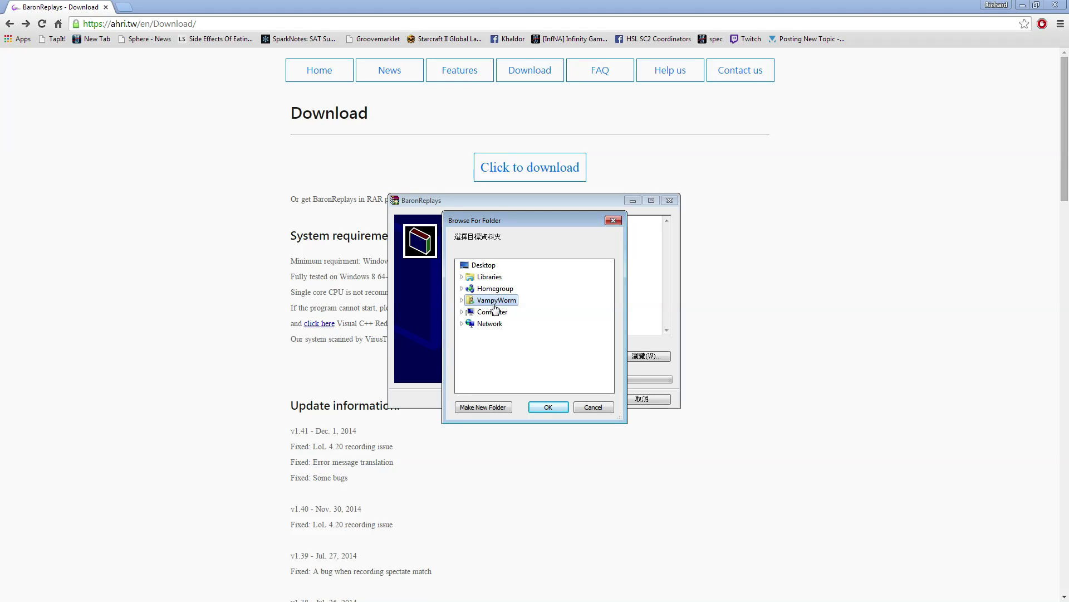
pyautogui.click(463, 311)
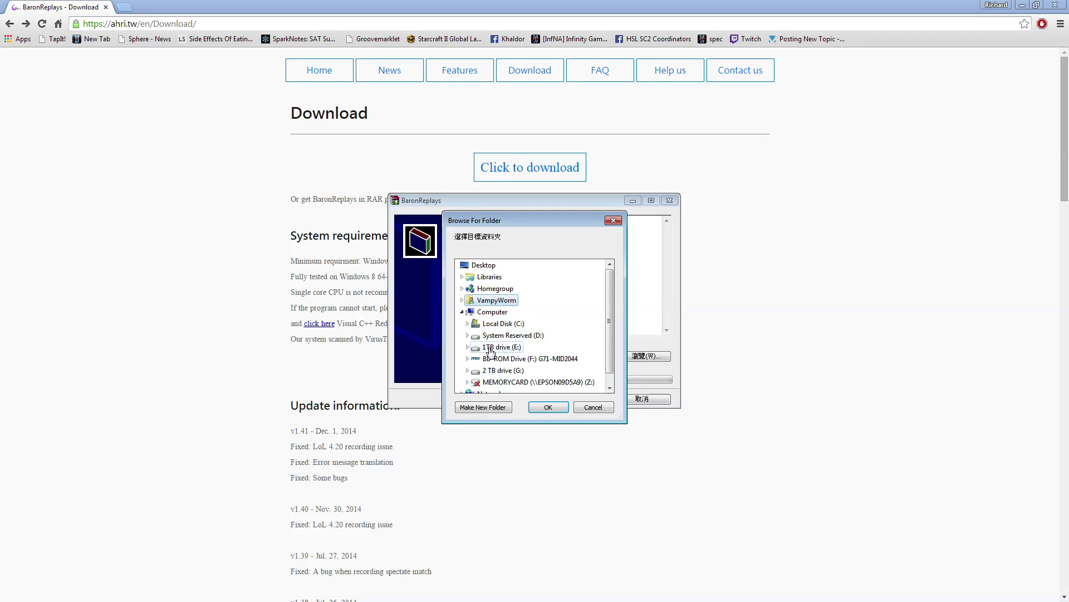
pyautogui.scroll(-1, 502, 347)
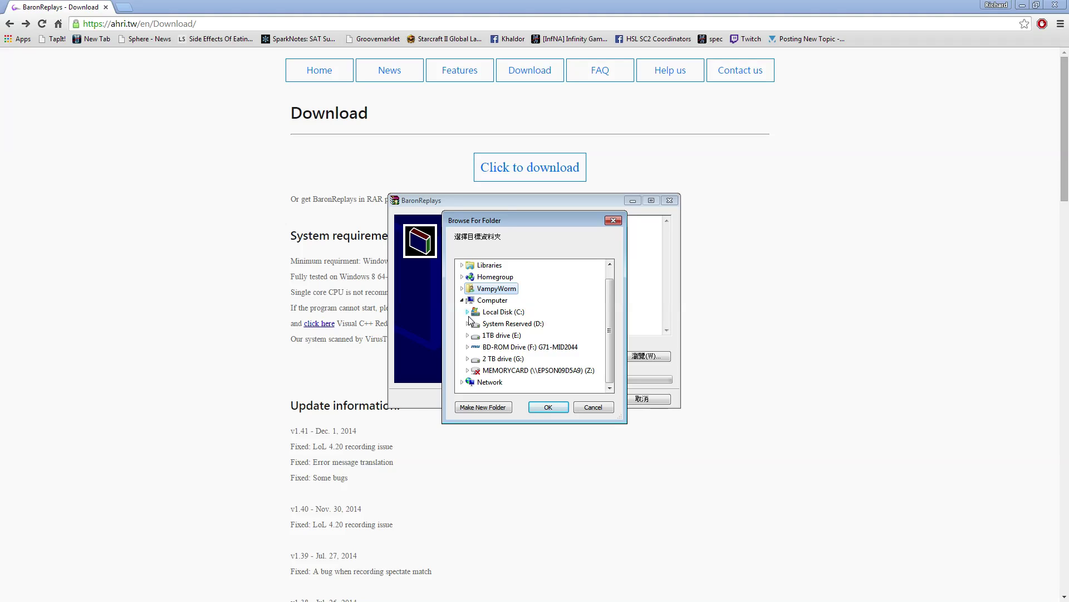
pyautogui.click(551, 408)
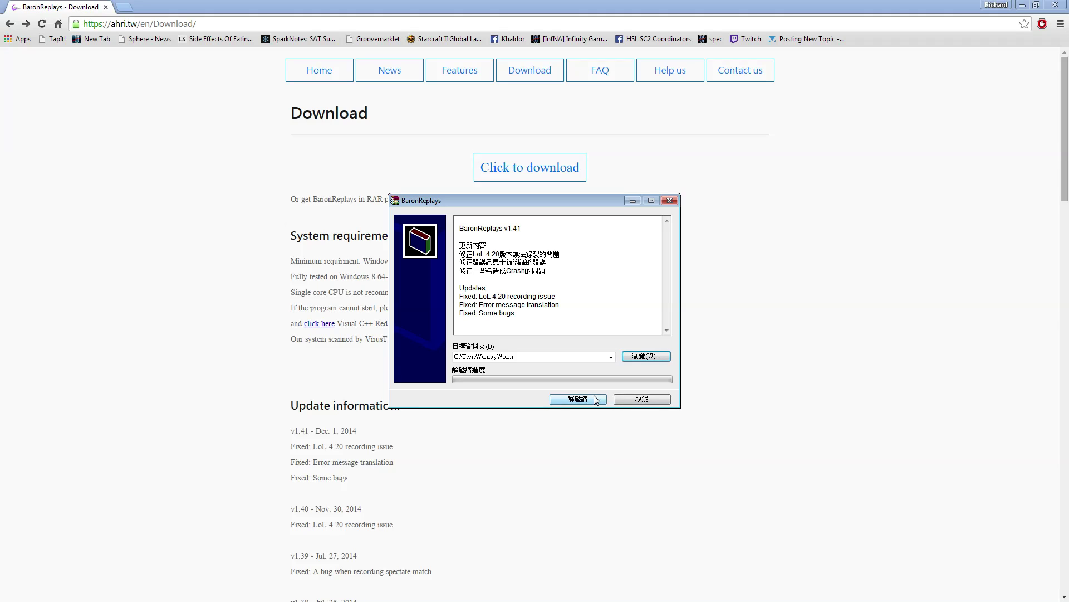
# Step: Close the BaronReplays extractor dialog without extracting
pyautogui.click(669, 201)
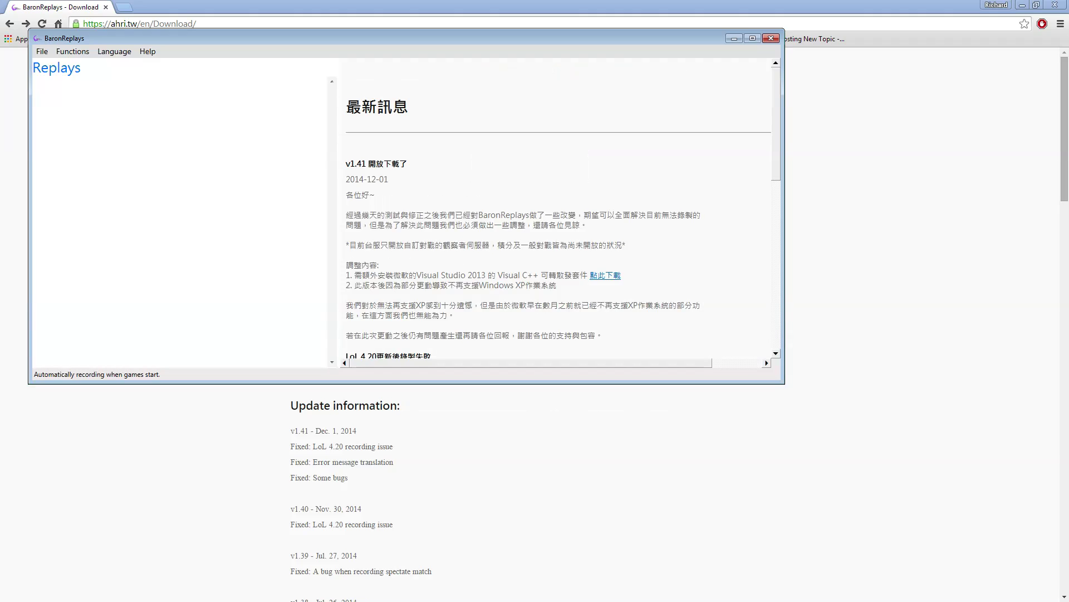
# Step: Move the BaronReplays window toward the centre and open Functions > Settings
pyautogui.moveTo(363, 35); pyautogui.dragTo(483, 82)
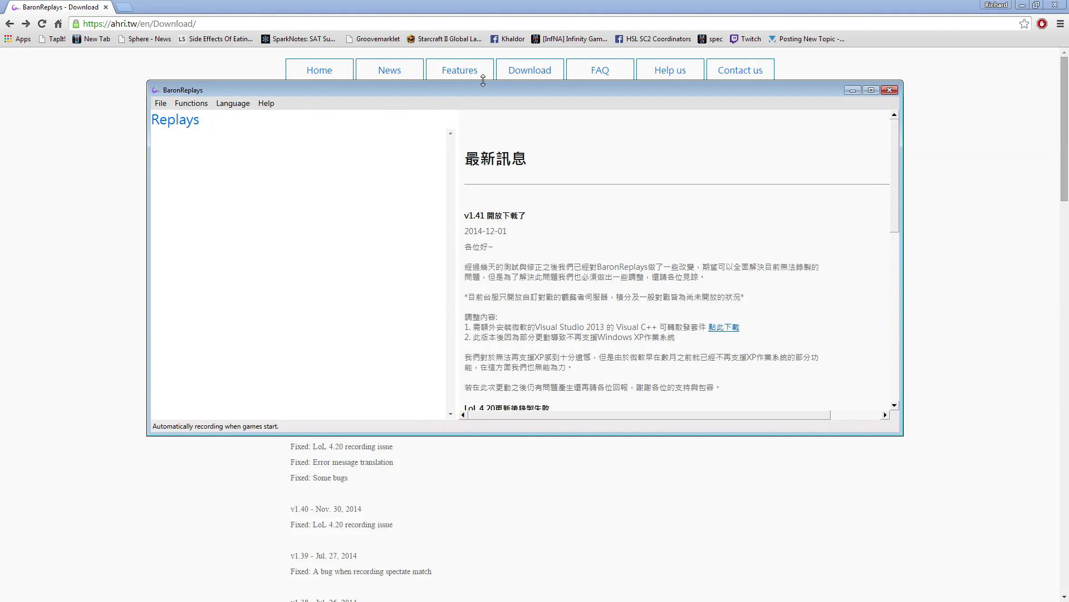
pyautogui.click(204, 106)
pyautogui.click(221, 138)
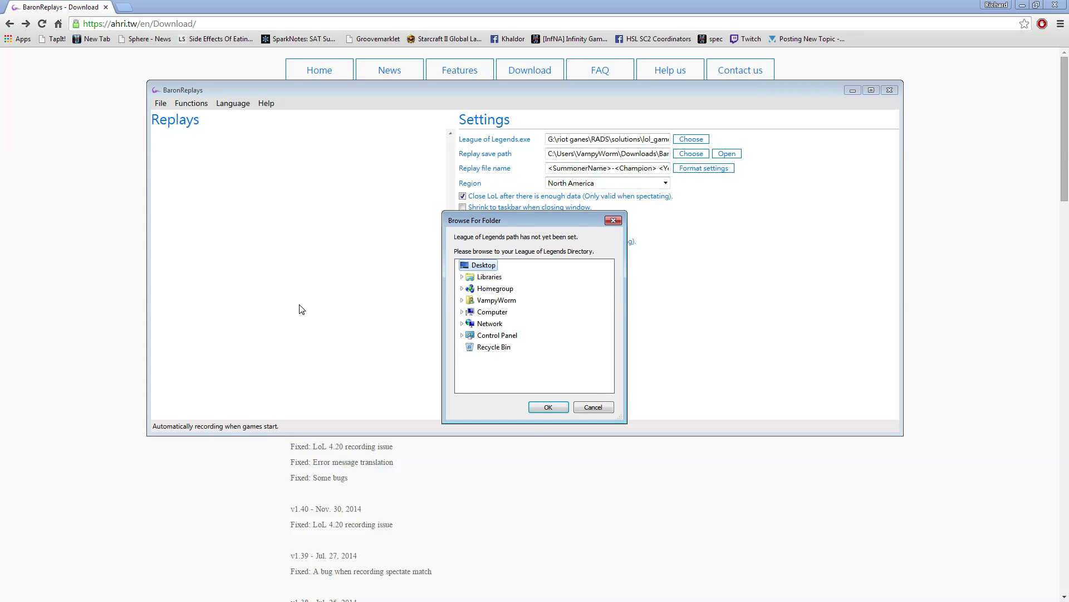
pyautogui.click(593, 406)
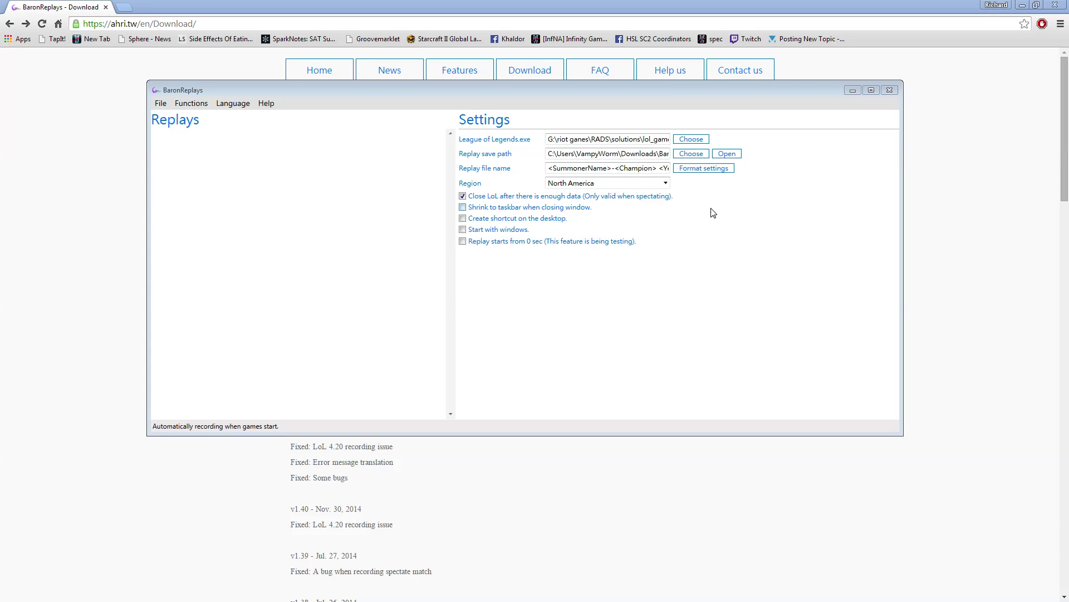
pyautogui.click(550, 315)
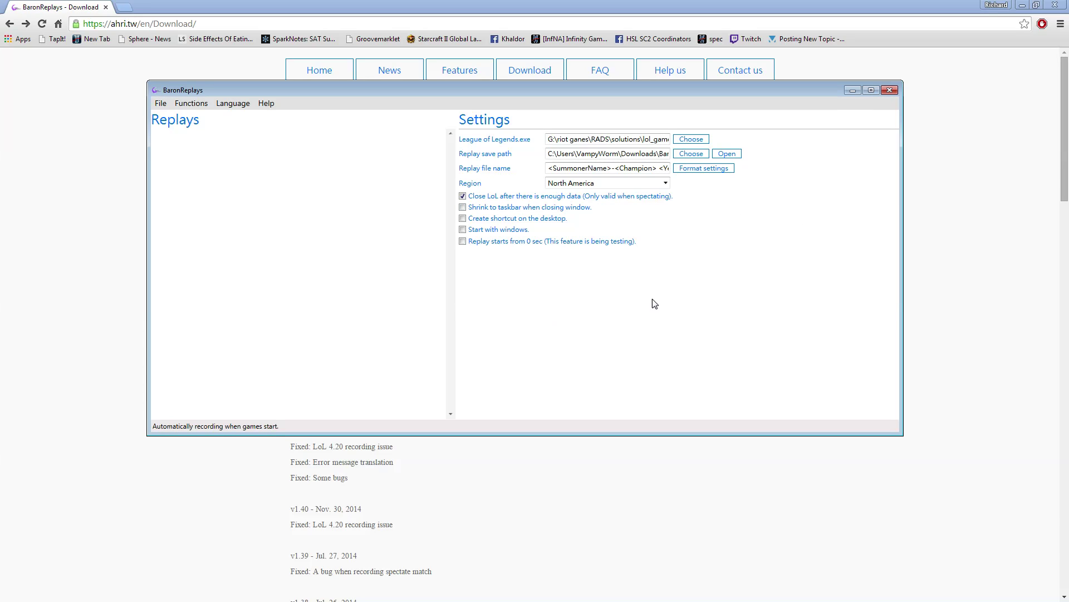
pyautogui.click(908, 222)
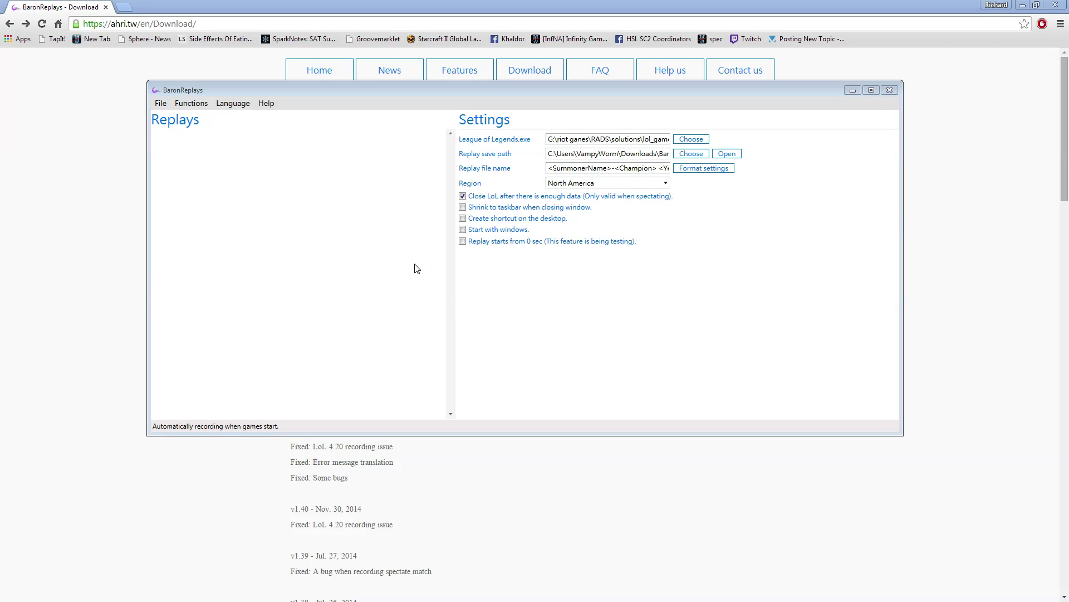